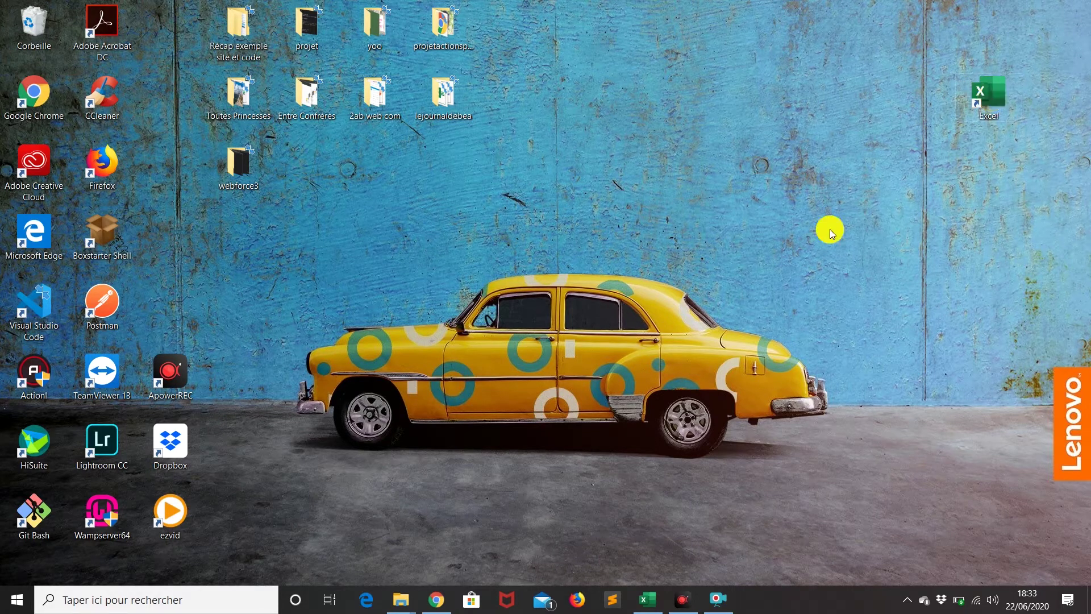
pyautogui.click(14, 603)
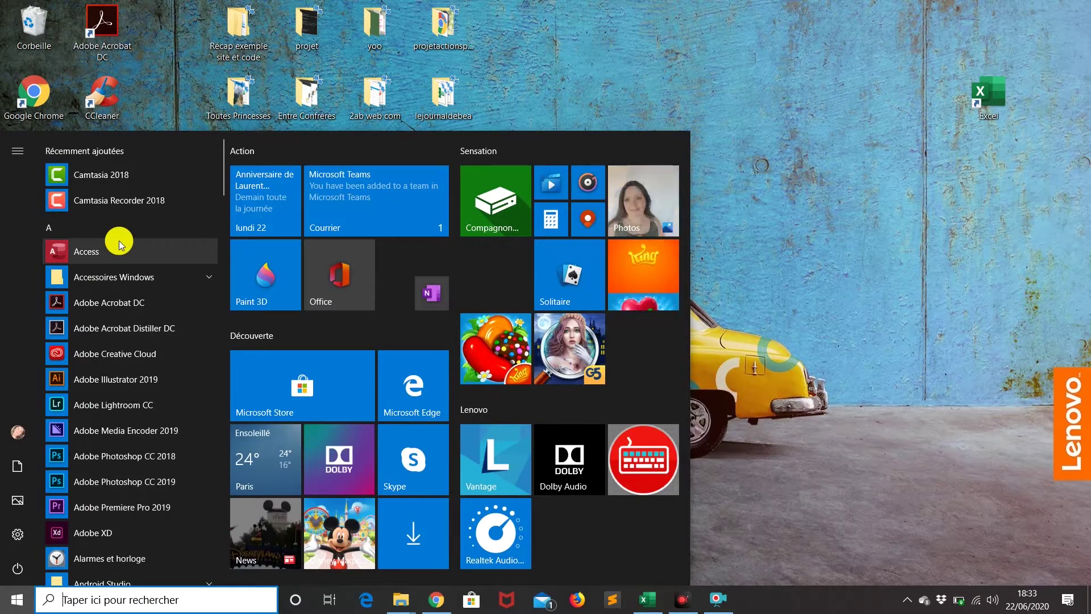
pyautogui.write('exc')
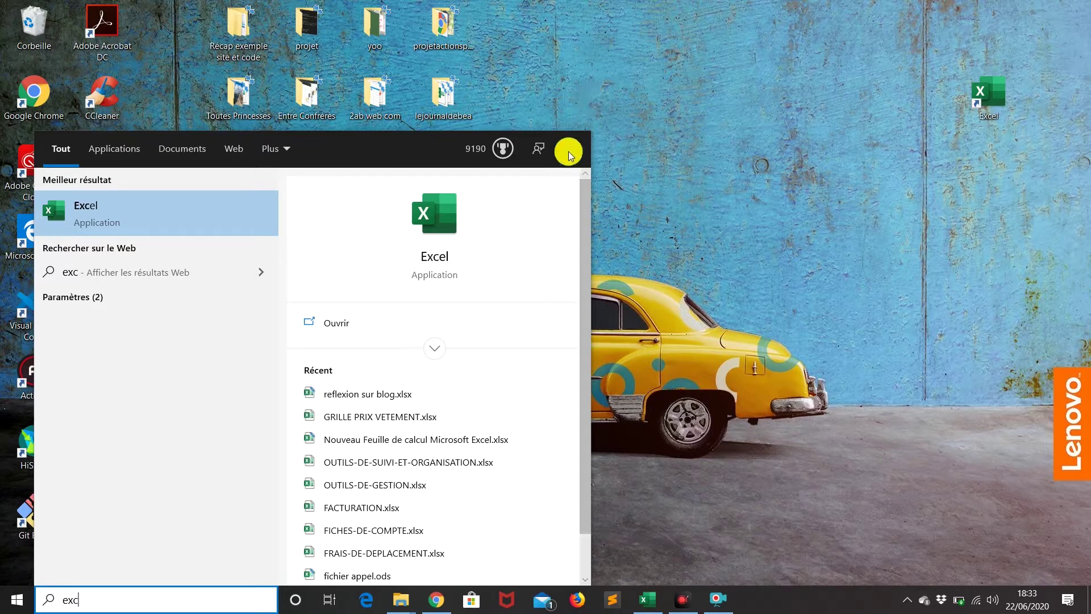
pyautogui.click(589, 28)
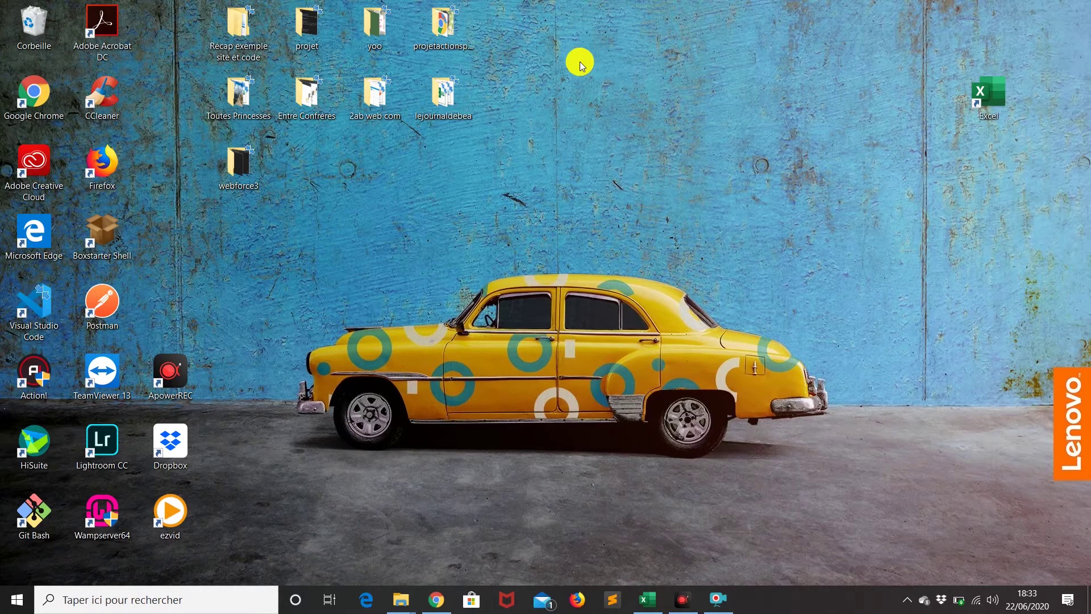
# Create a new Excel workbook on the desktop, name it Bases.xlsx and open it
pyautogui.rightClick(580, 61)
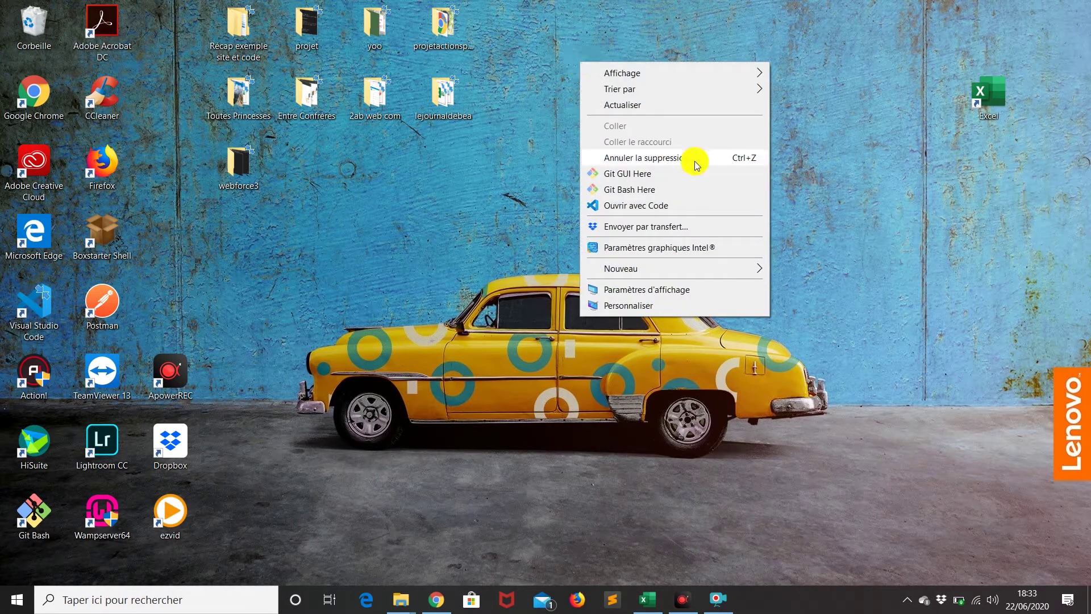
pyautogui.moveTo(631, 269)
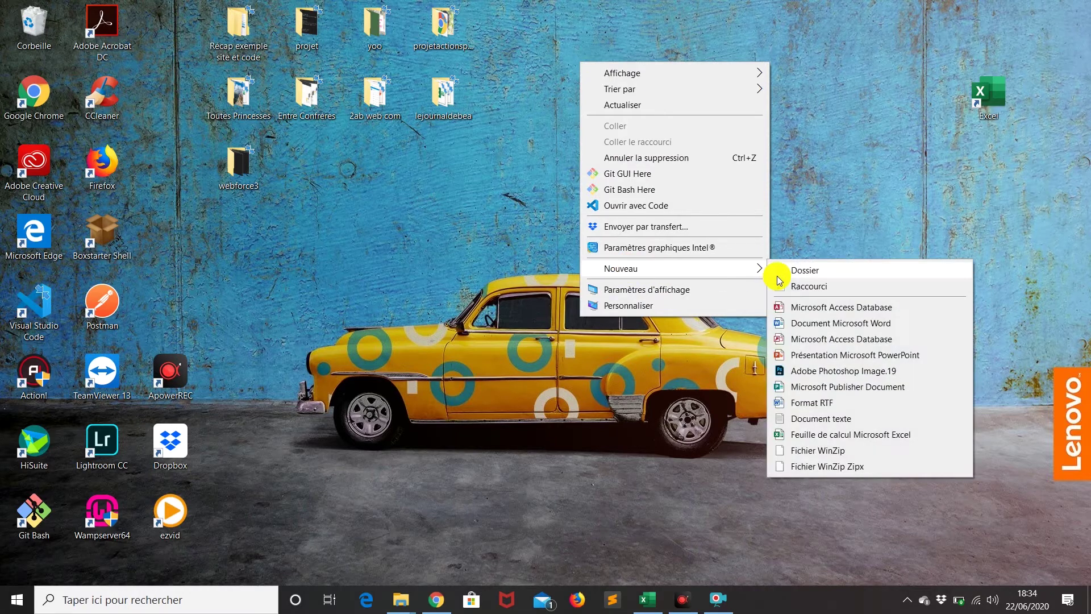
pyautogui.click(817, 435)
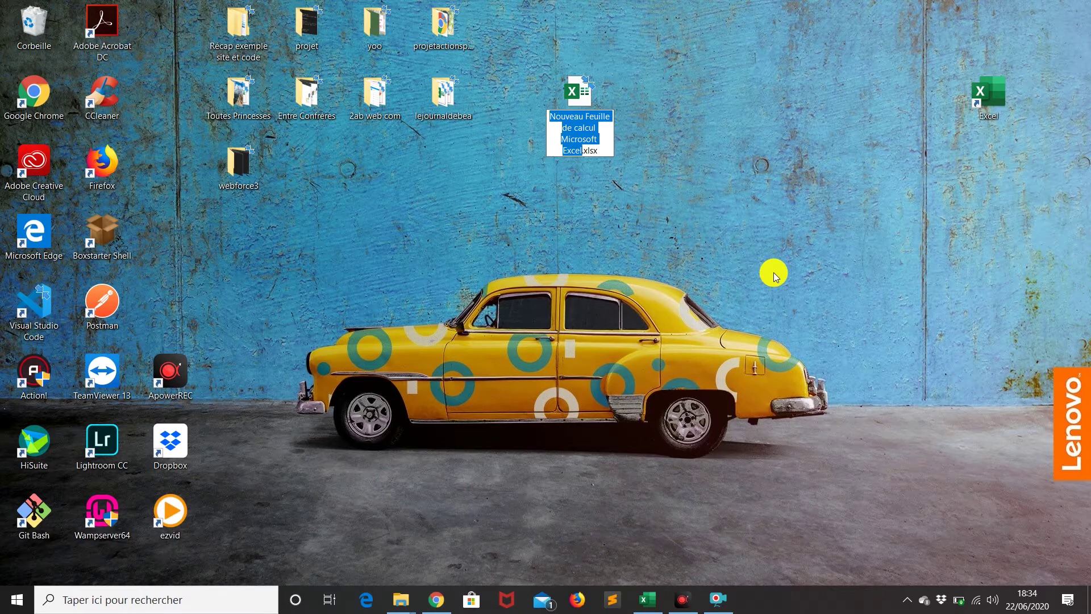
pyautogui.write('Bases')
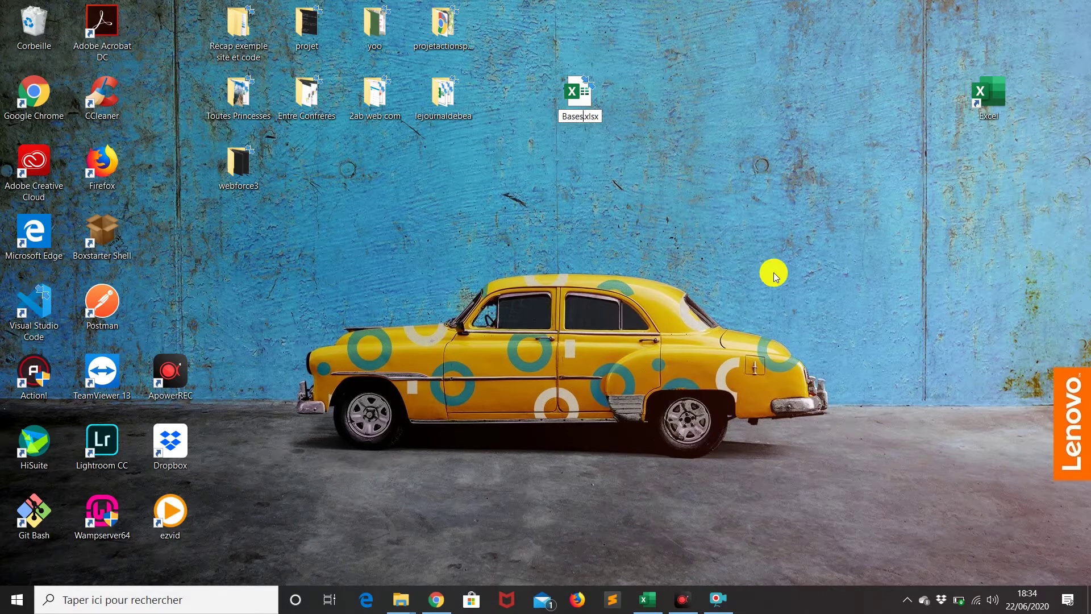
pyautogui.press('Return')
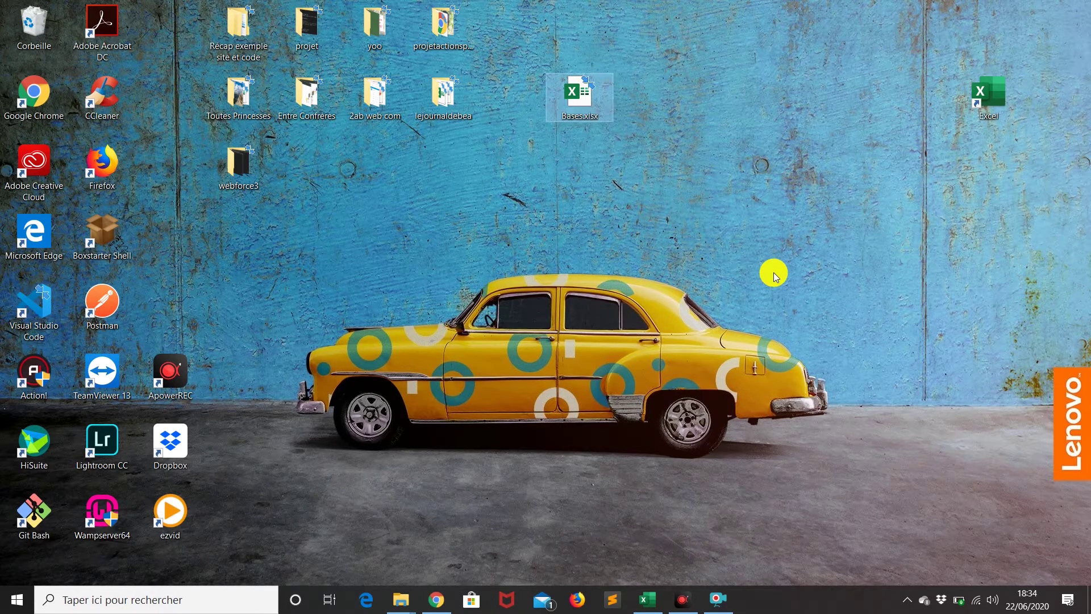
pyautogui.doubleClick(586, 95)
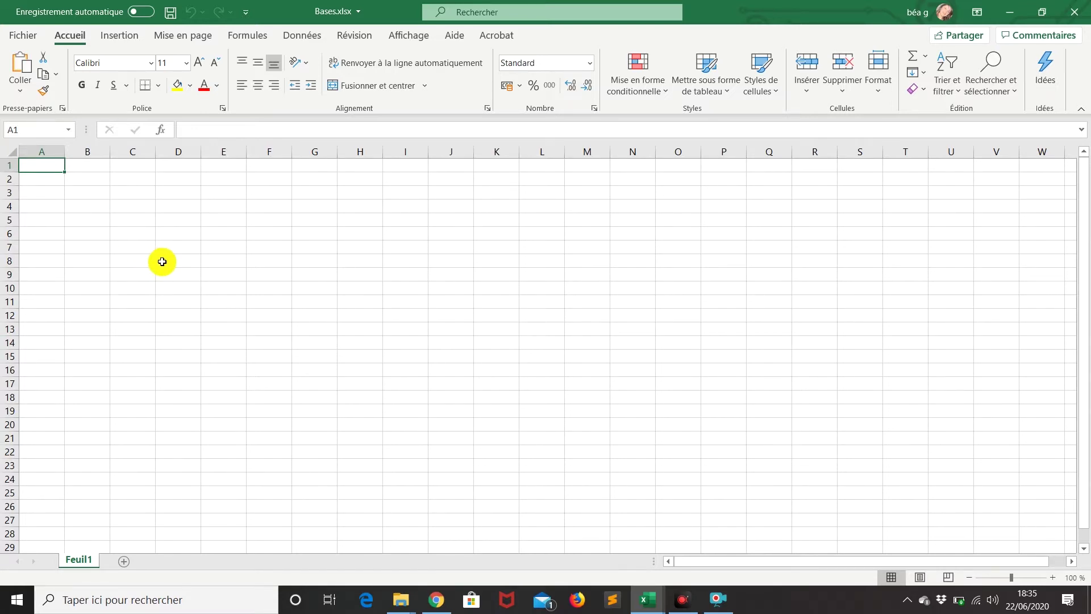
# Add two new worksheets, Feuil2 and Feuil3, after the Feuil1 sheet
pyautogui.doubleClick(71, 563)
pyautogui.click(125, 563)
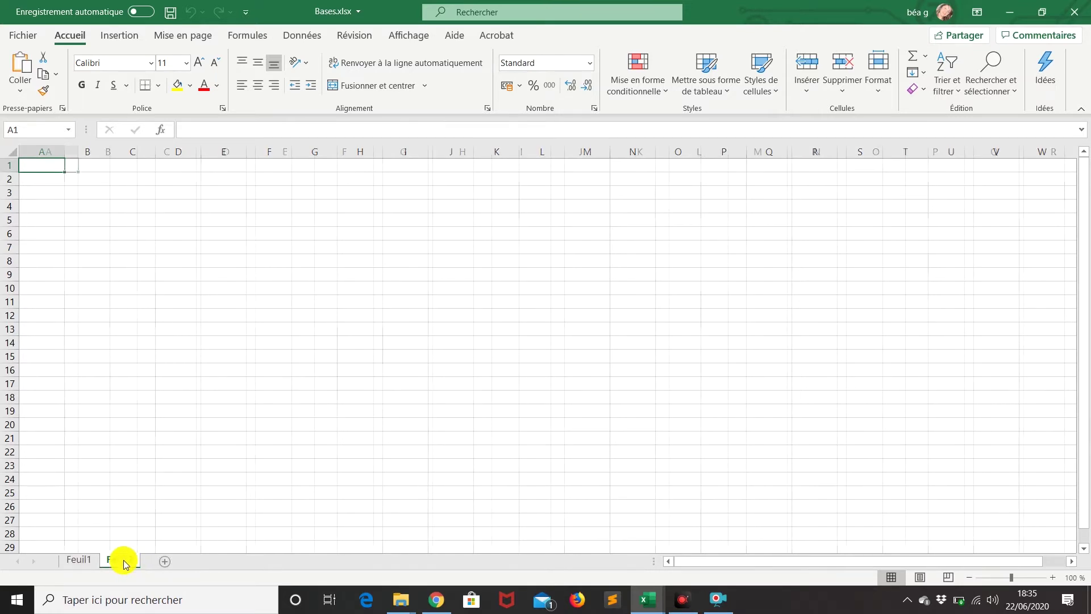
pyautogui.click(165, 561)
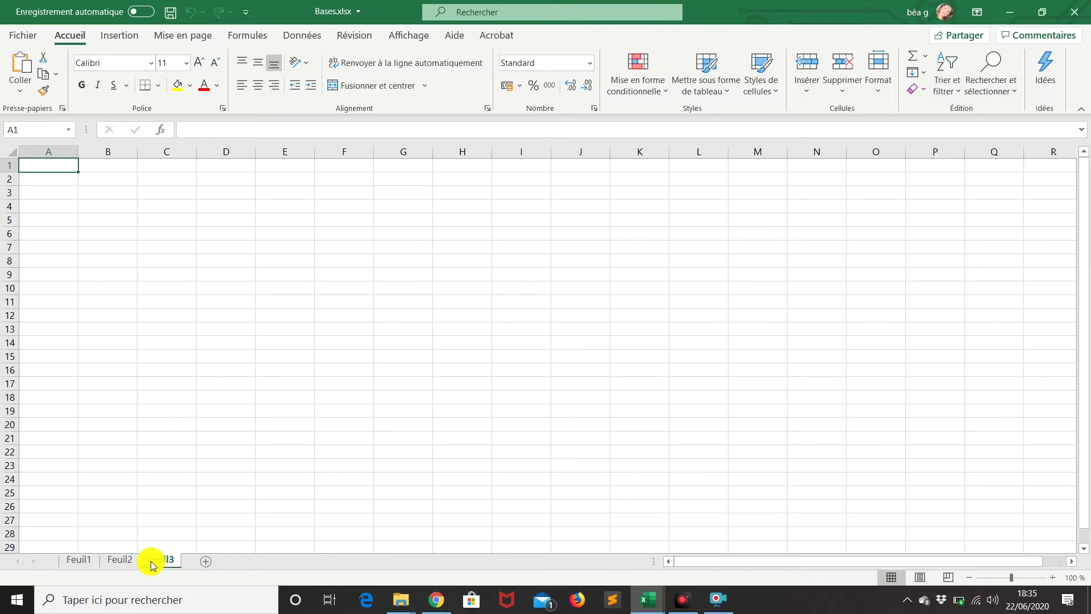
# Rename the worksheet Feuil1 as "Bases"
pyautogui.rightClick(72, 563)
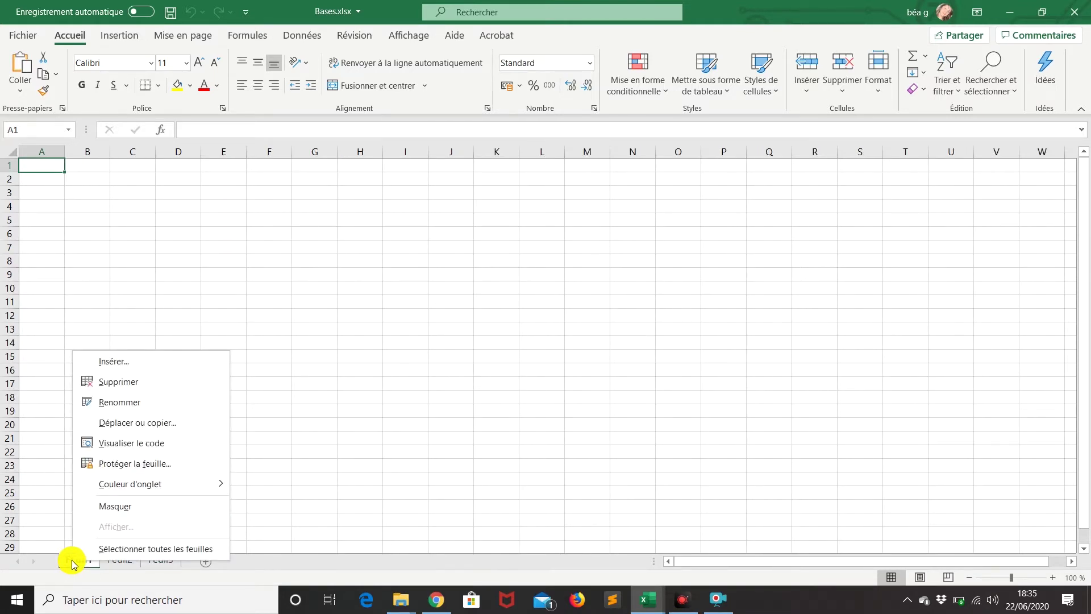
pyautogui.click(112, 402)
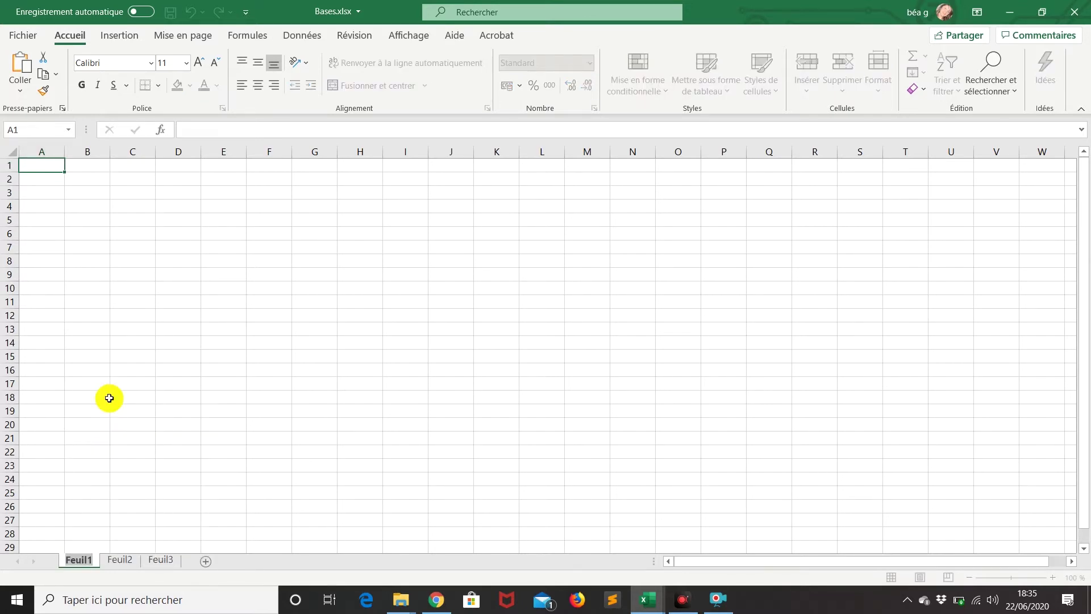
pyautogui.write('Bases')
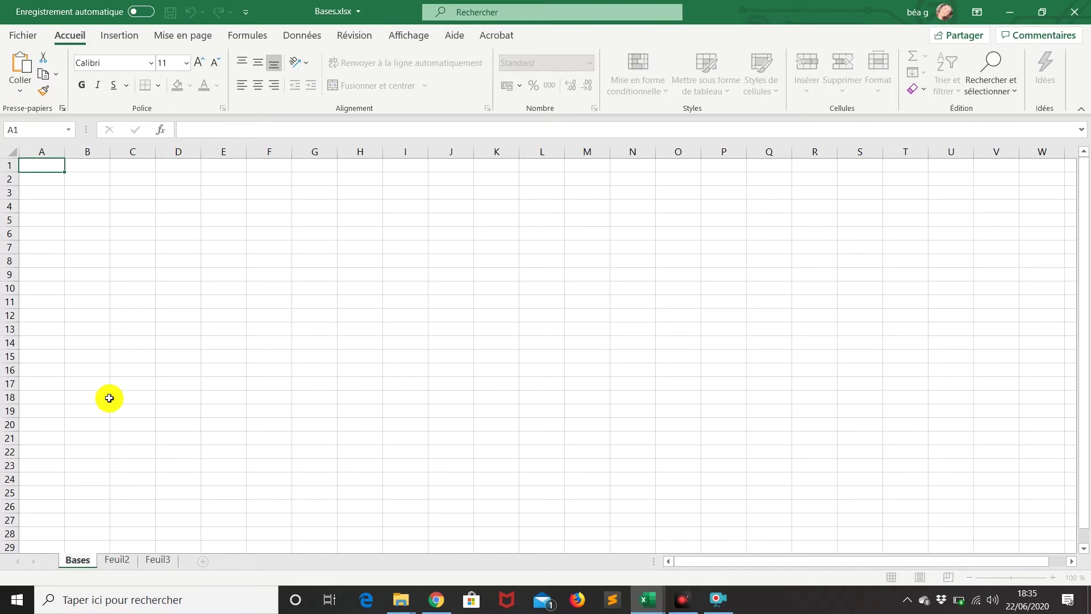
pyautogui.press('Return')
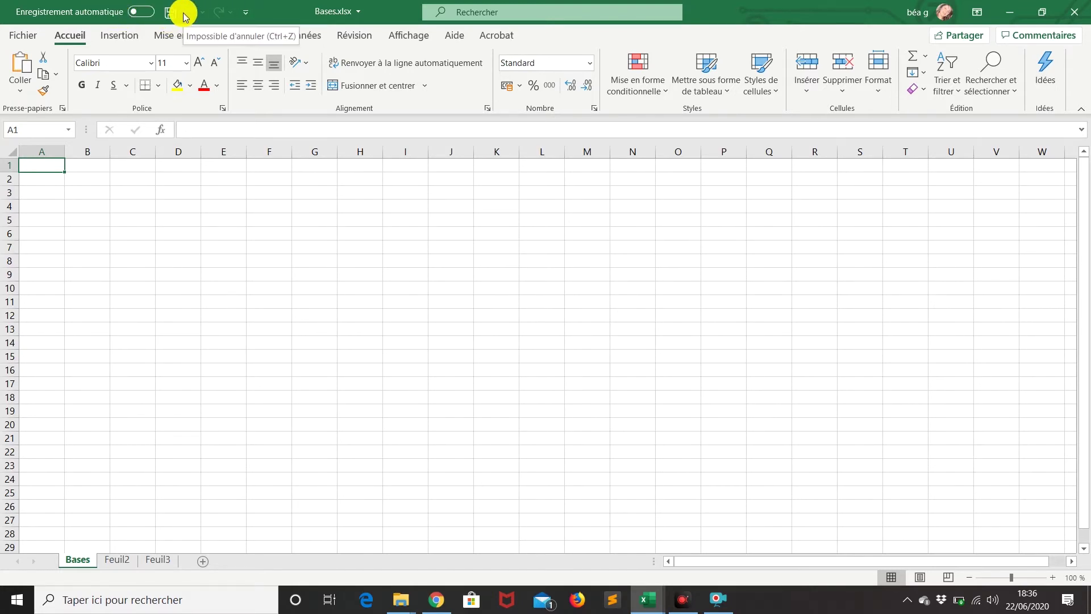
# Add the Impression rapide command to the Quick Access commands
pyautogui.click(247, 15)
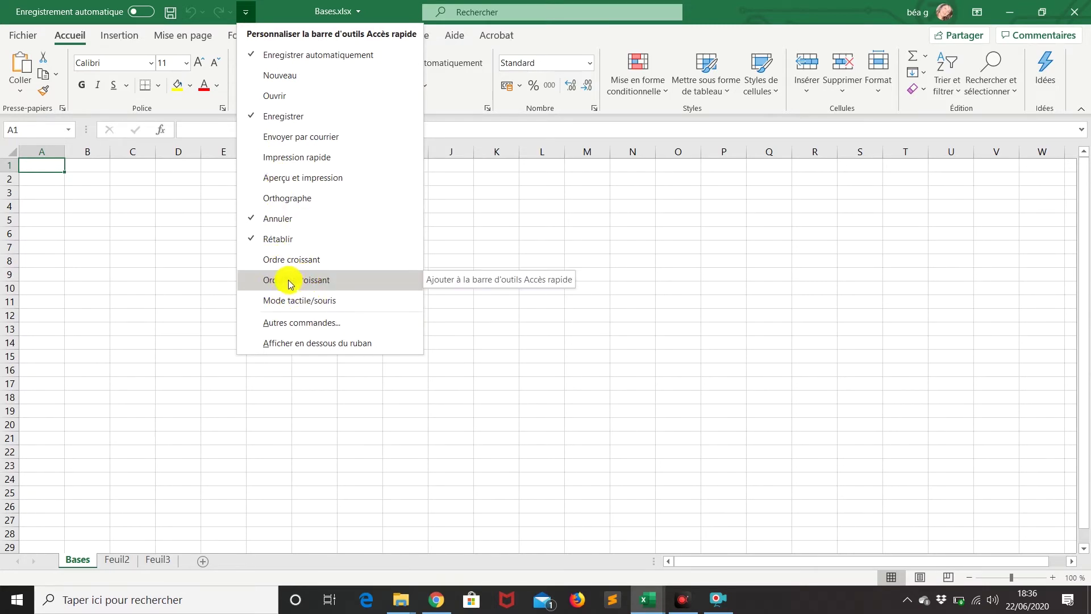
pyautogui.click(286, 164)
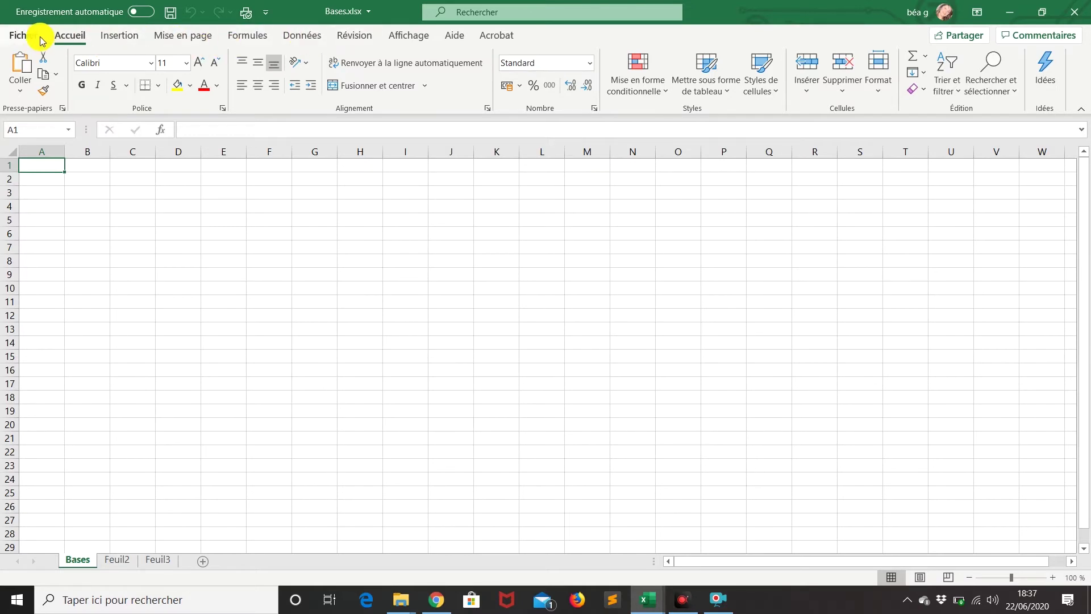
pyautogui.click(121, 37)
pyautogui.click(177, 36)
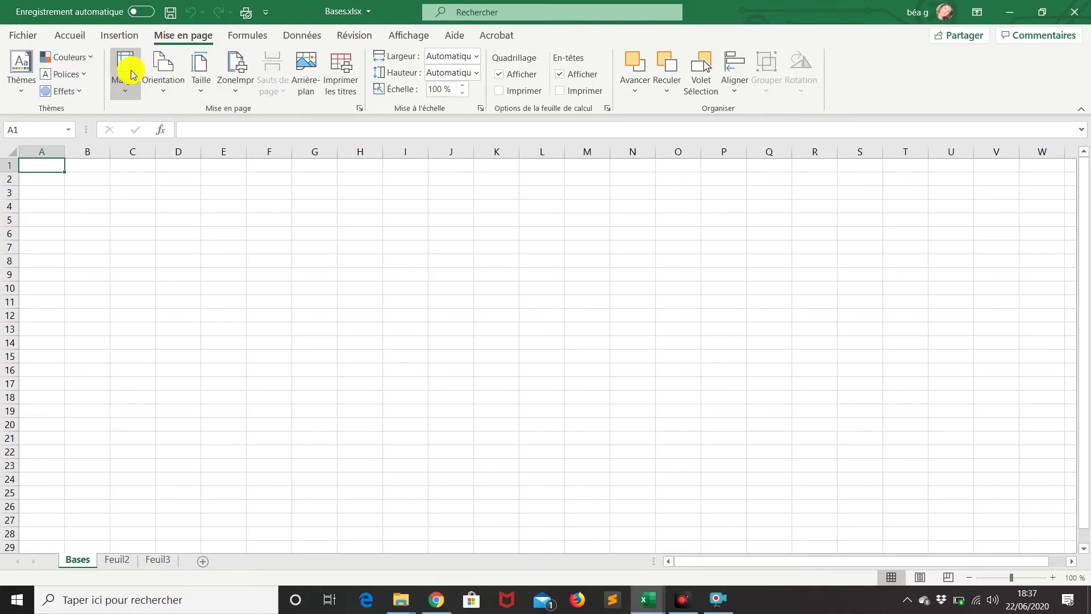
pyautogui.click(63, 34)
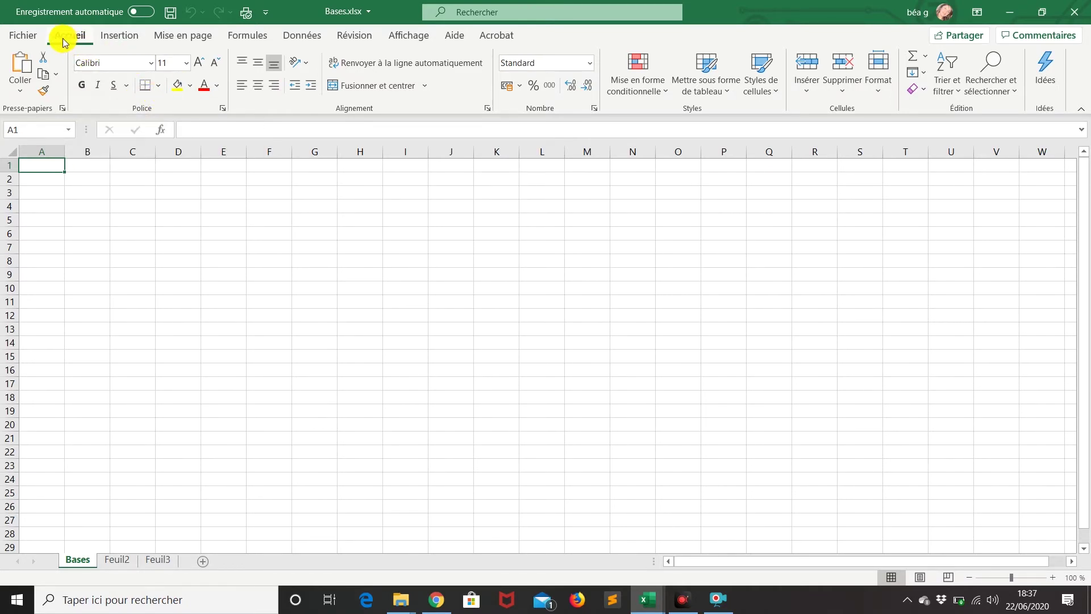
pyautogui.click(120, 35)
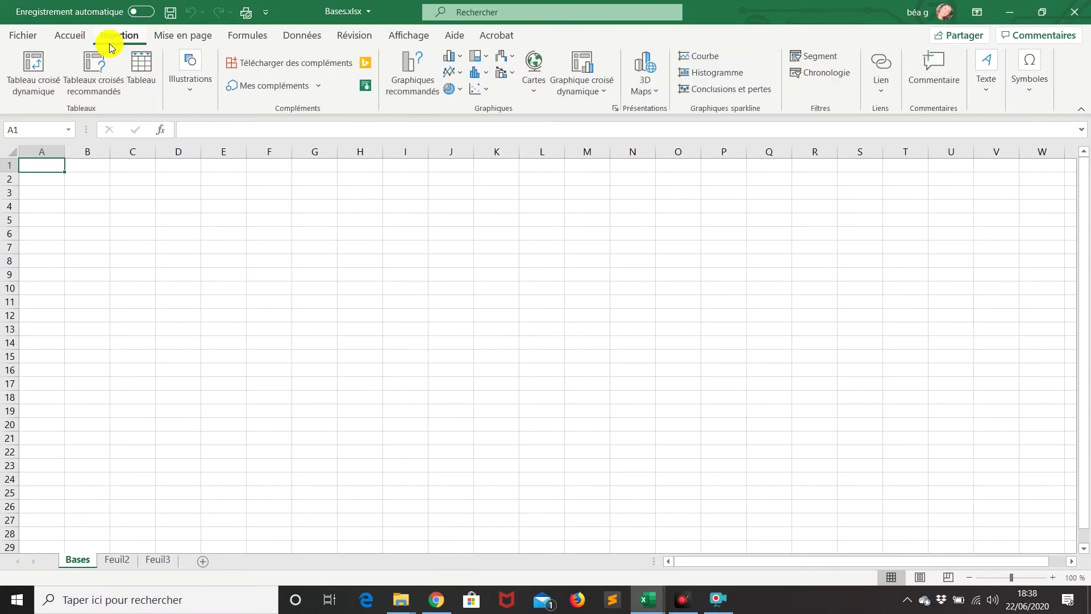
pyautogui.click(180, 37)
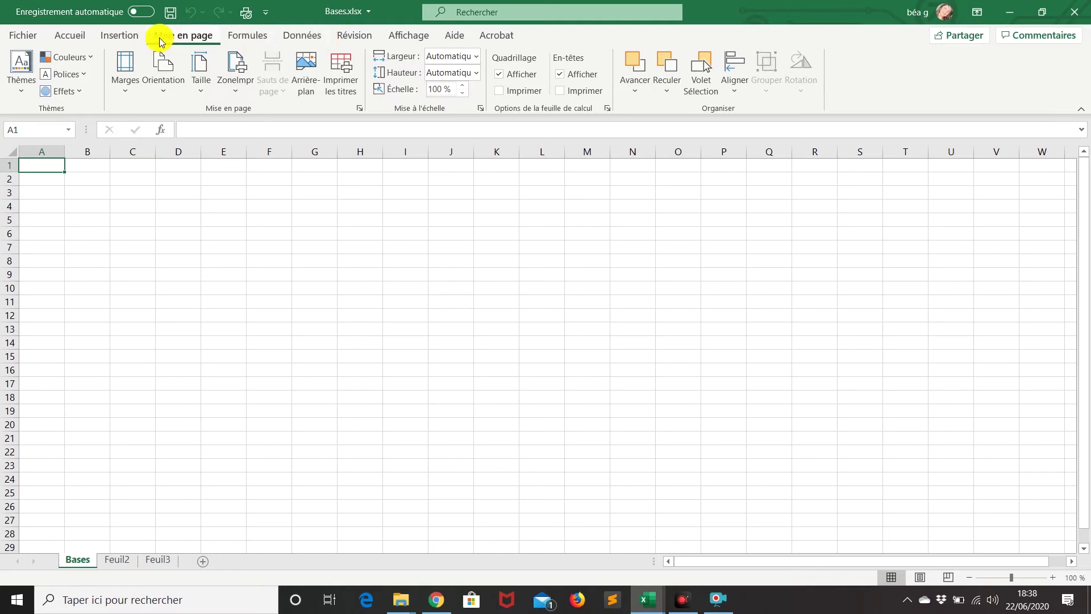
pyautogui.click(74, 38)
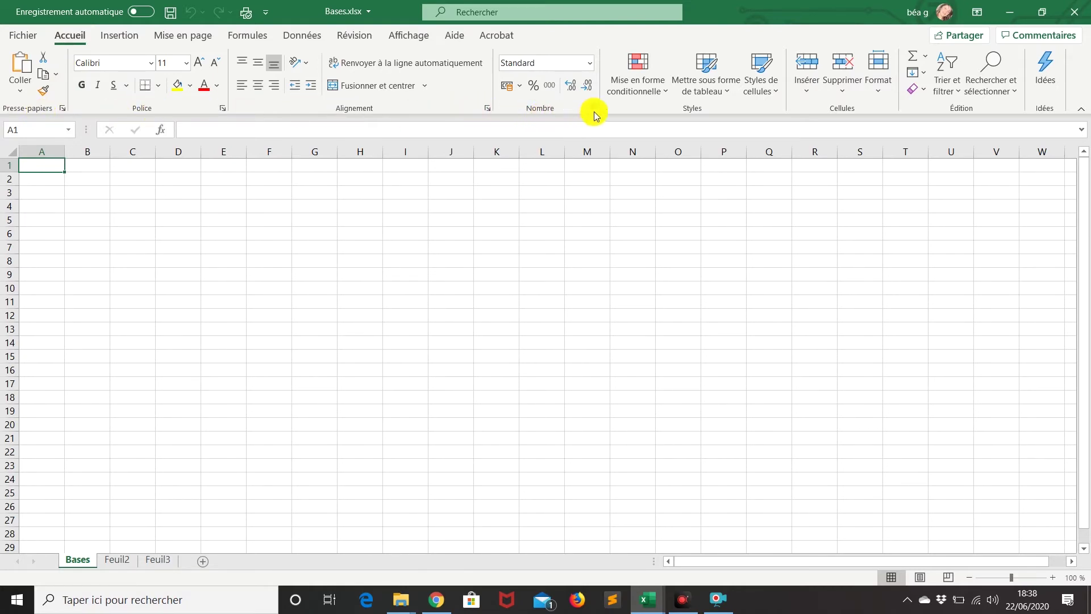
pyautogui.click(189, 37)
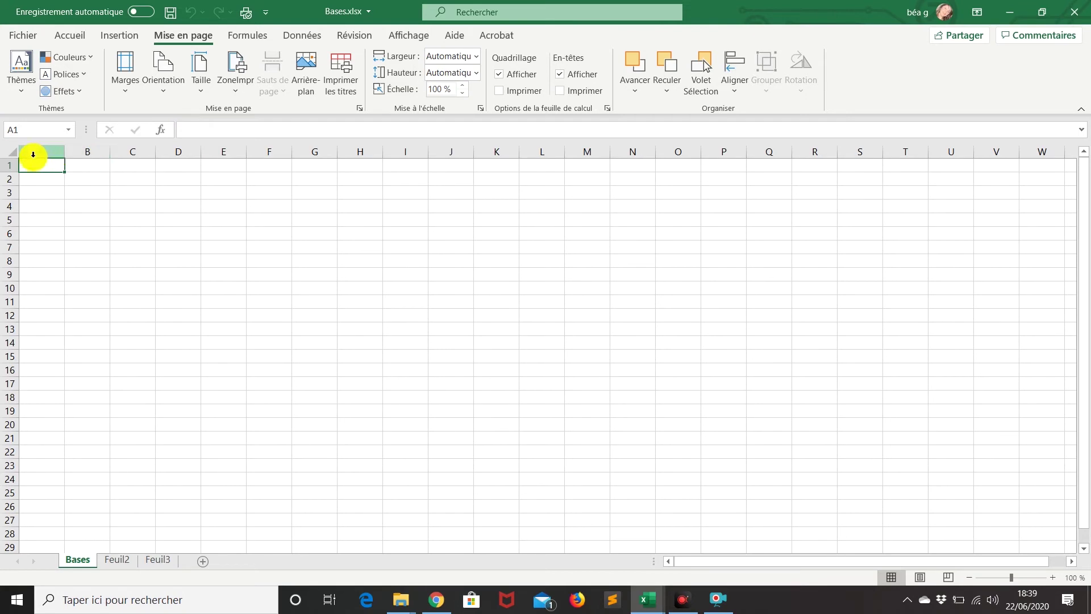
# On the Bases sheet, enter "Tableau pour apprendre les bases" in cell A1 and "Tableau" in cell A4
pyautogui.click(195, 132)
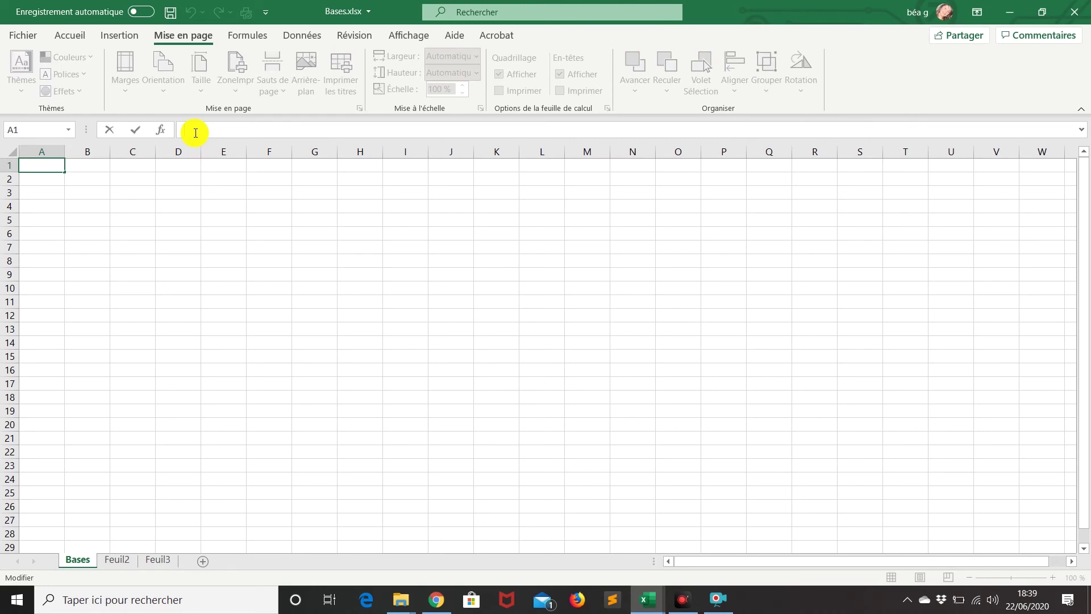
pyautogui.write('Tableau pour apprendre les bases')
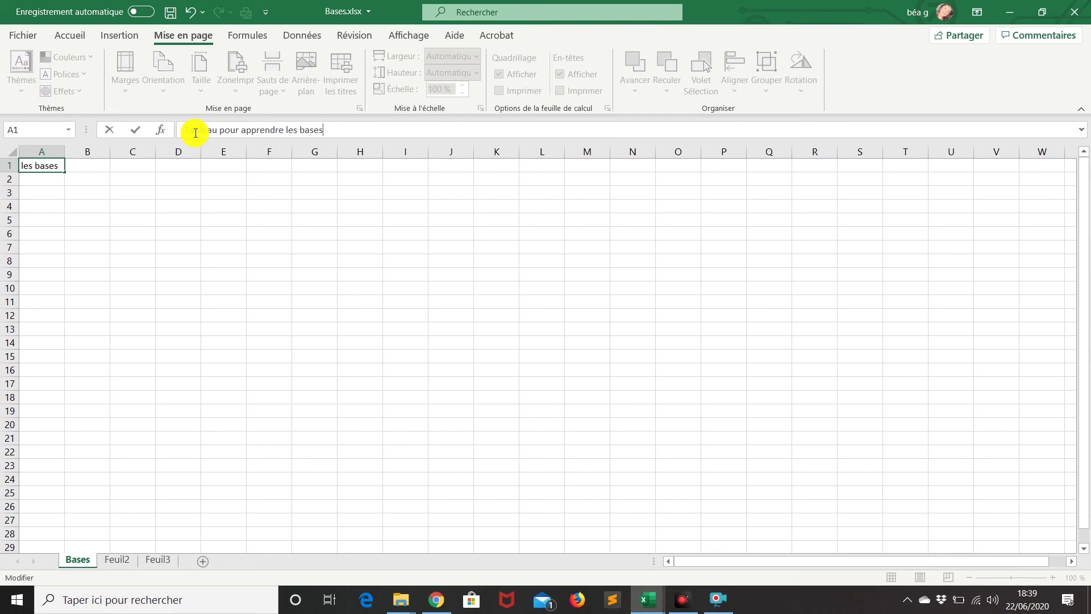
pyautogui.click(49, 178)
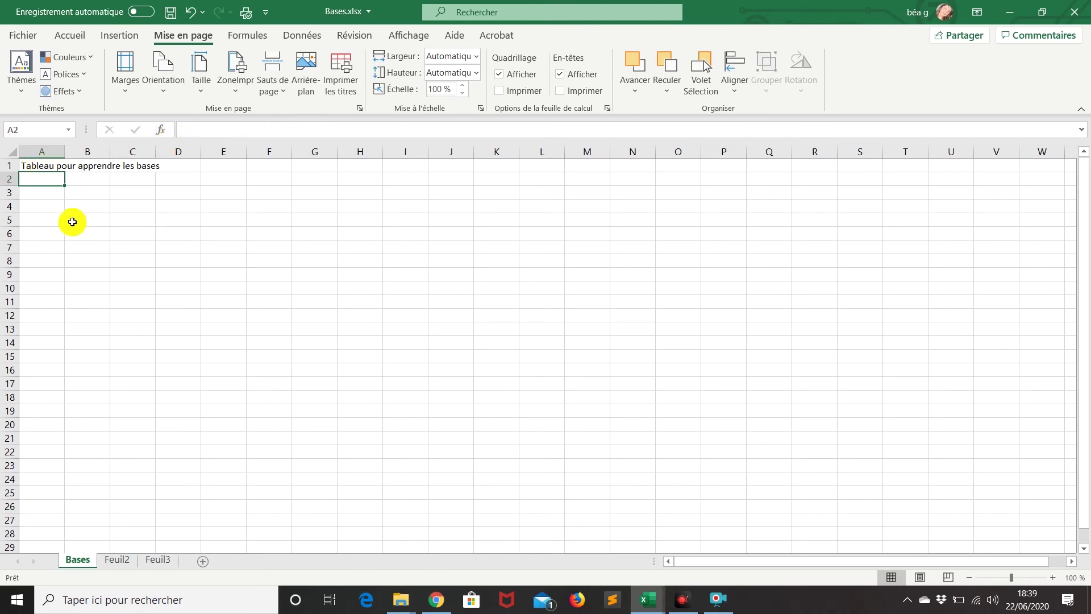
pyautogui.doubleClick(46, 208)
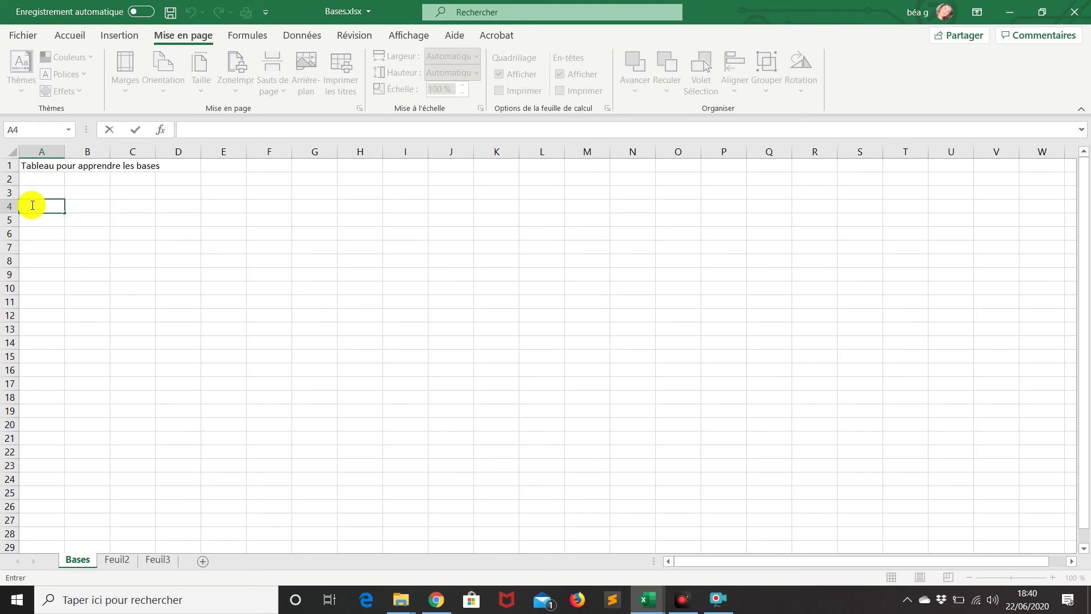
pyautogui.write('Tableau')
pyautogui.click(89, 221)
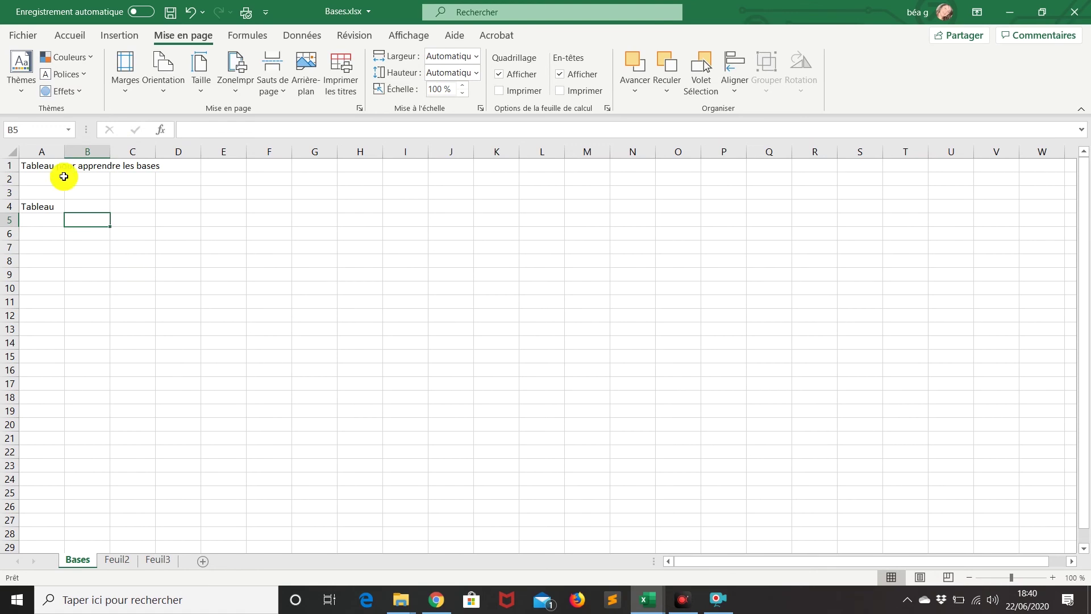
# Try a yellow fill on all cells of the Bases sheet, undo it and select cell B5
pyautogui.click(70, 37)
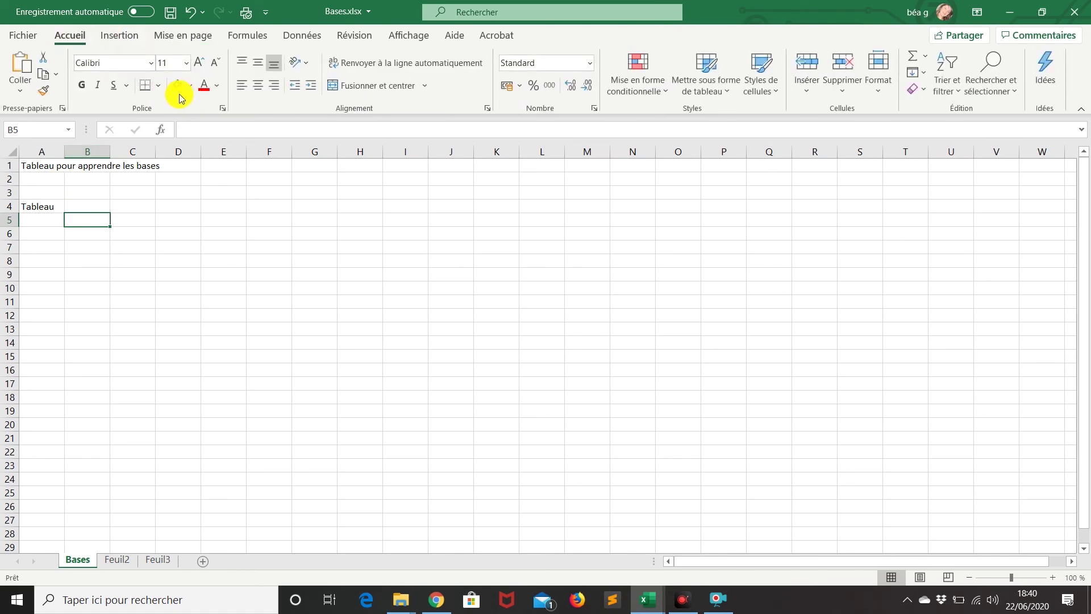
pyautogui.click(11, 151)
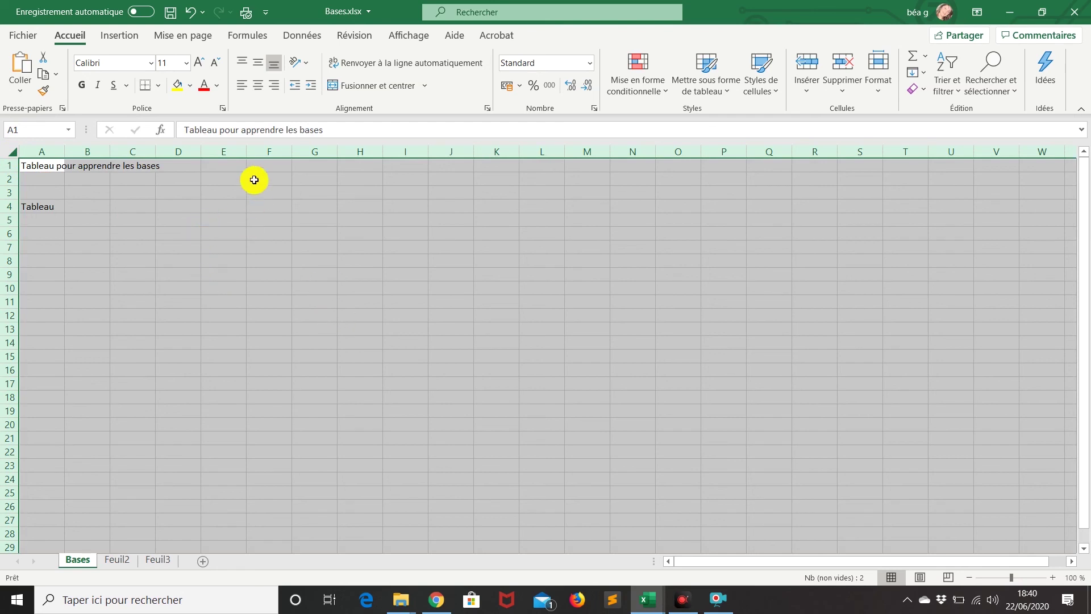
pyautogui.click(176, 86)
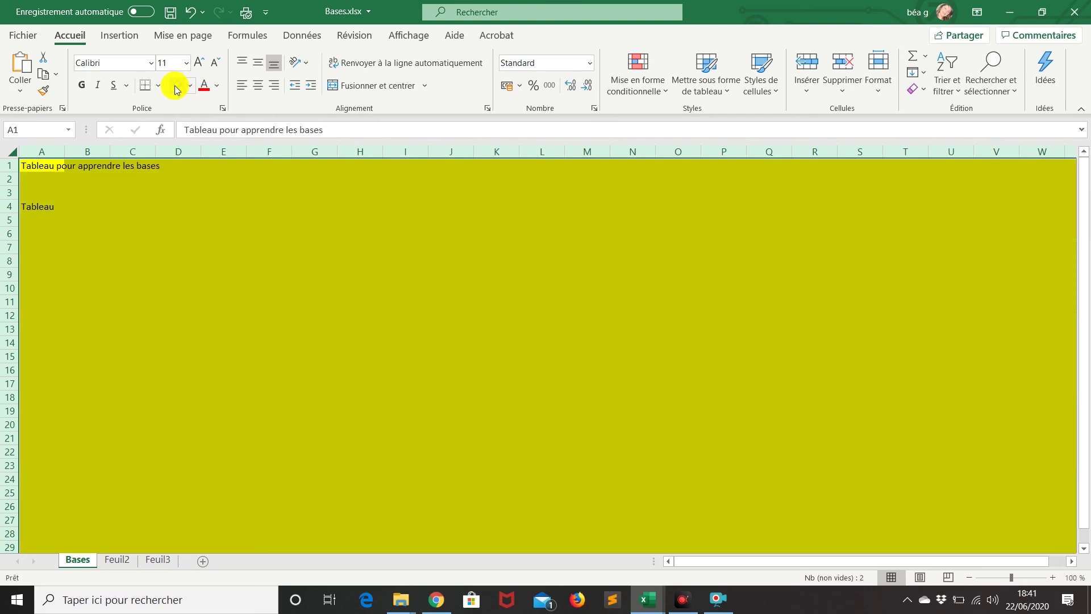
pyautogui.click(190, 14)
pyautogui.click(101, 219)
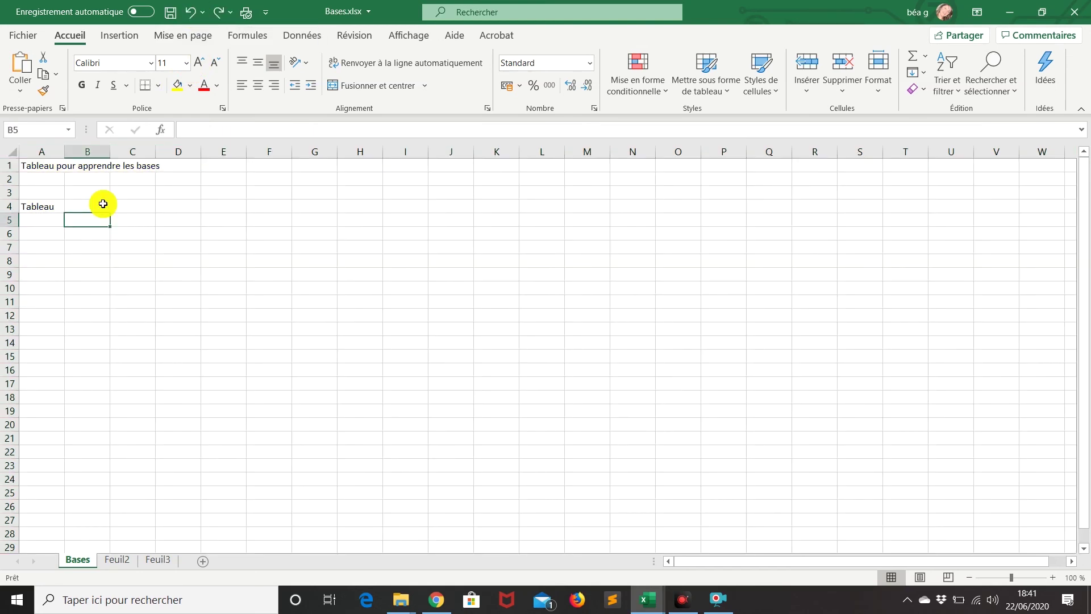